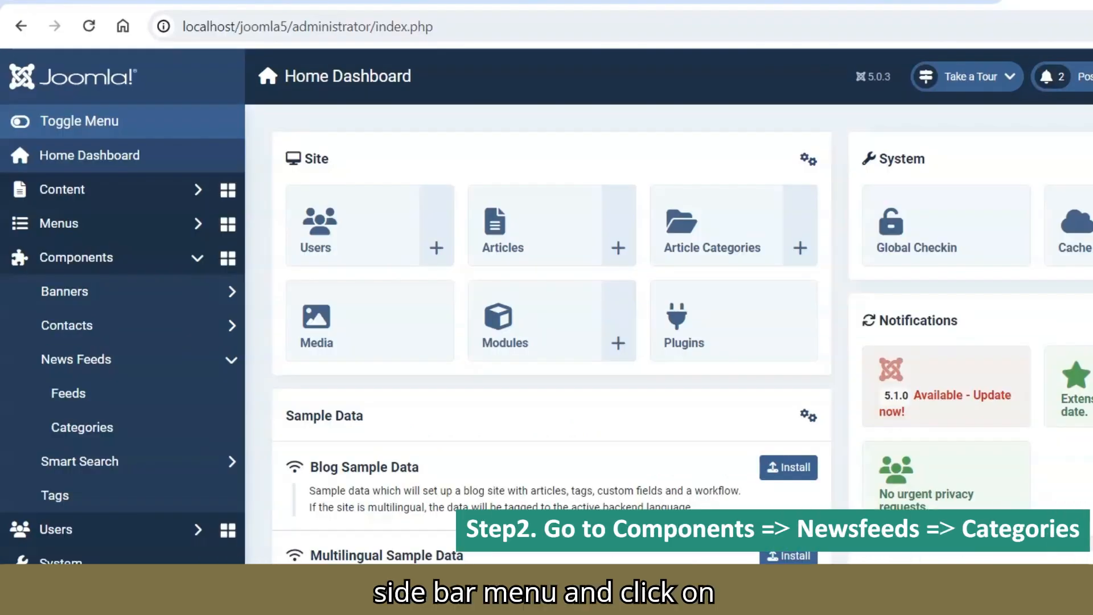
Step: Create a new category under the News Feeds component and title it "RSS Feed"
click(91, 428)
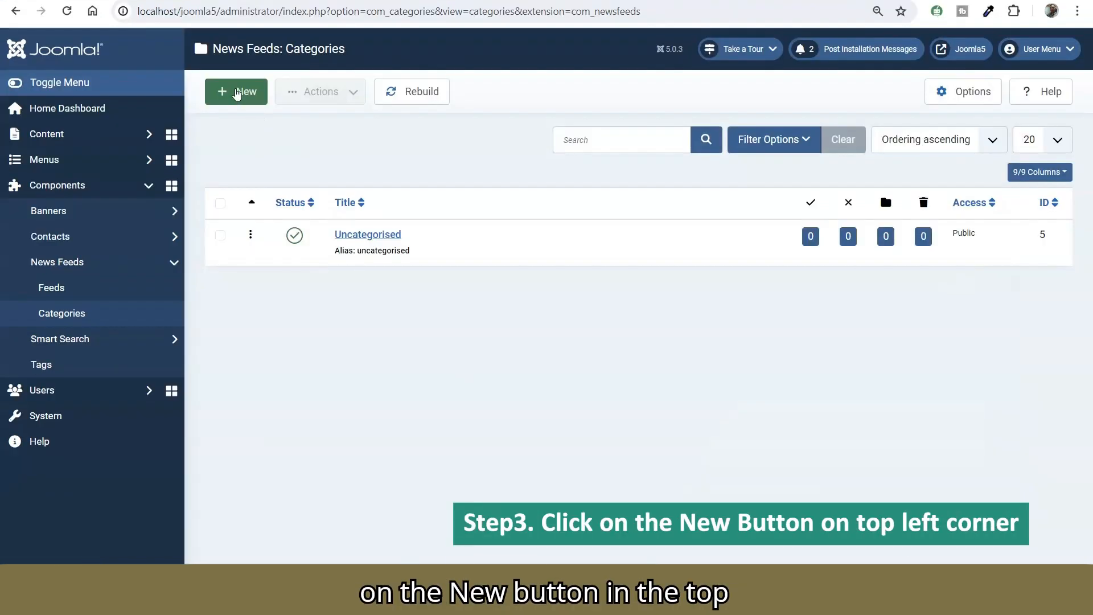
click(313, 134)
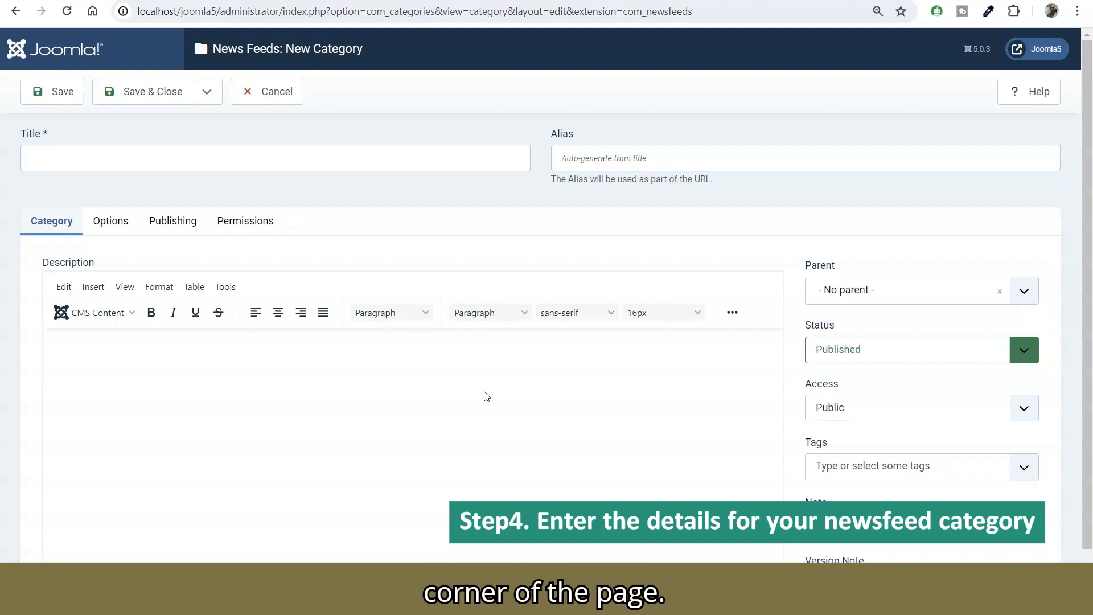
text(RSS Feed)
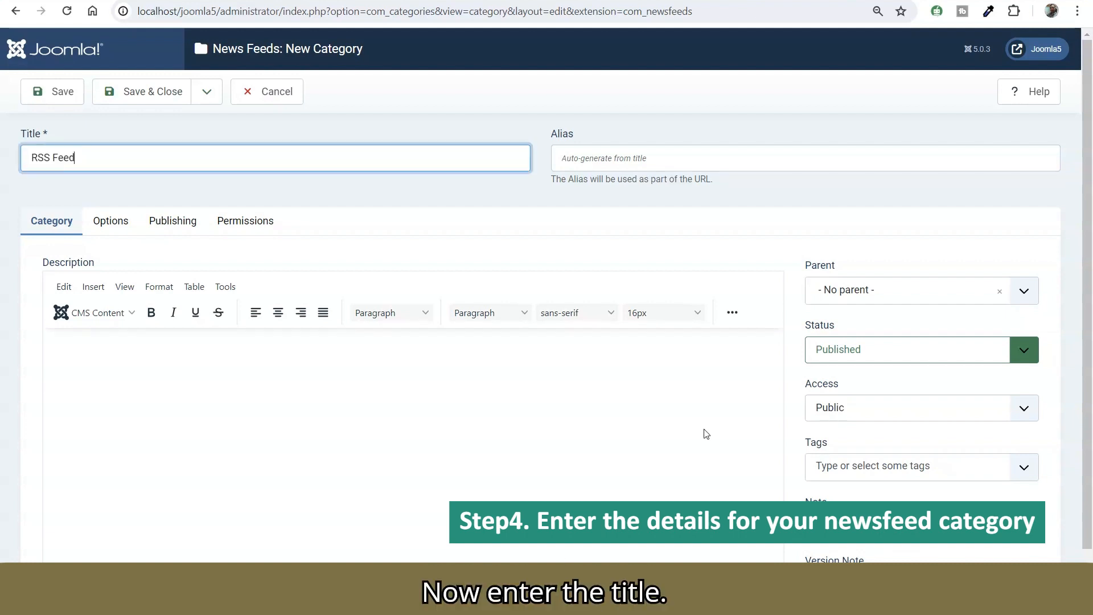
Step: Enter the category description "This is for our RSS feed data", then save and close the category
click(470, 439)
text(This is)
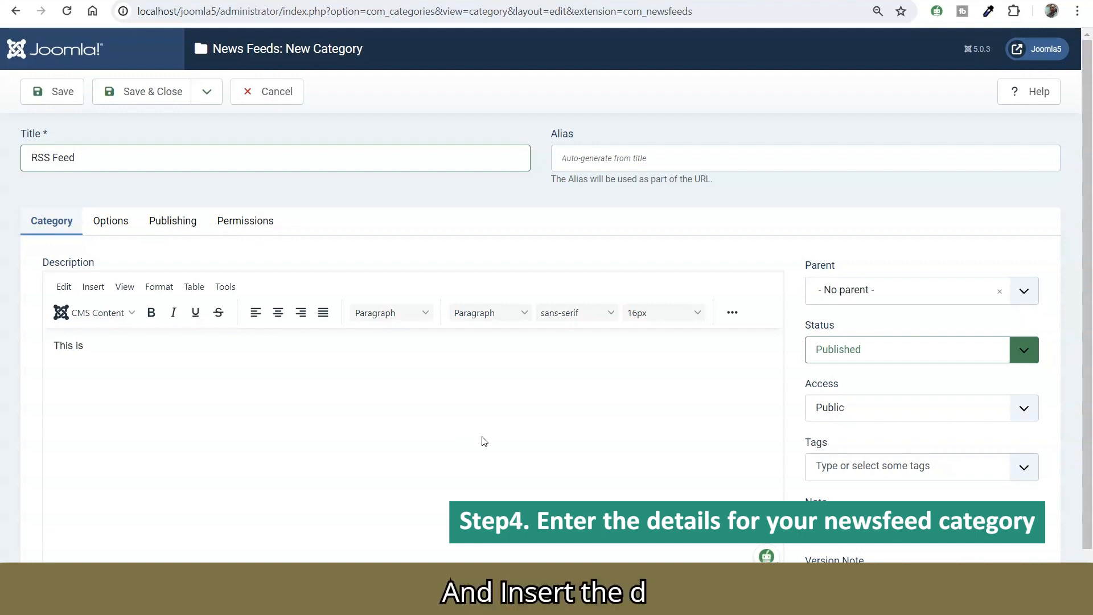
text(for ou)
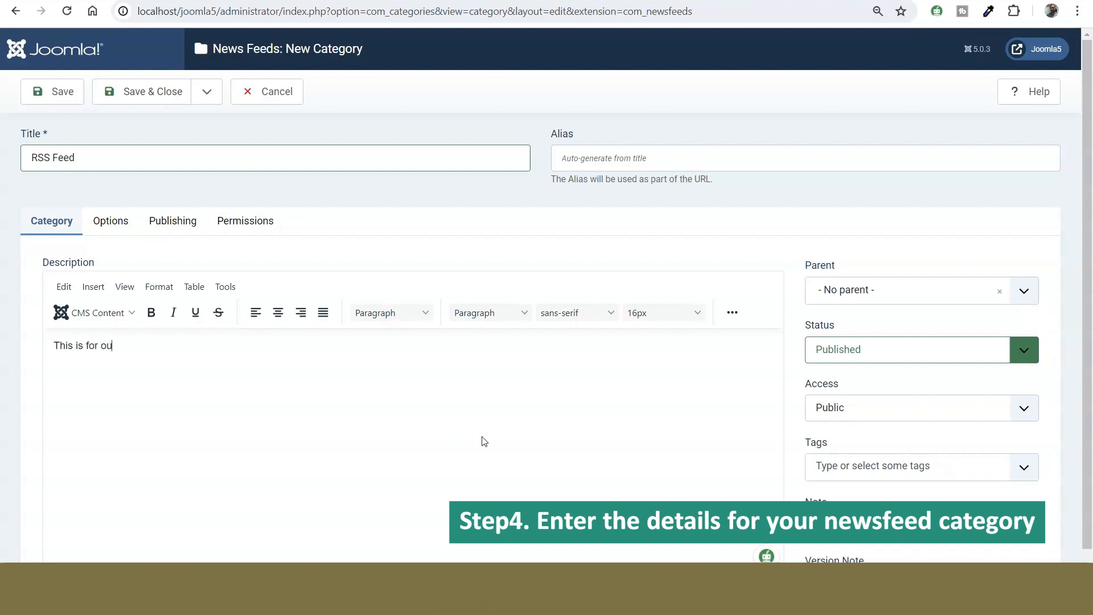
text(r rss feed data)
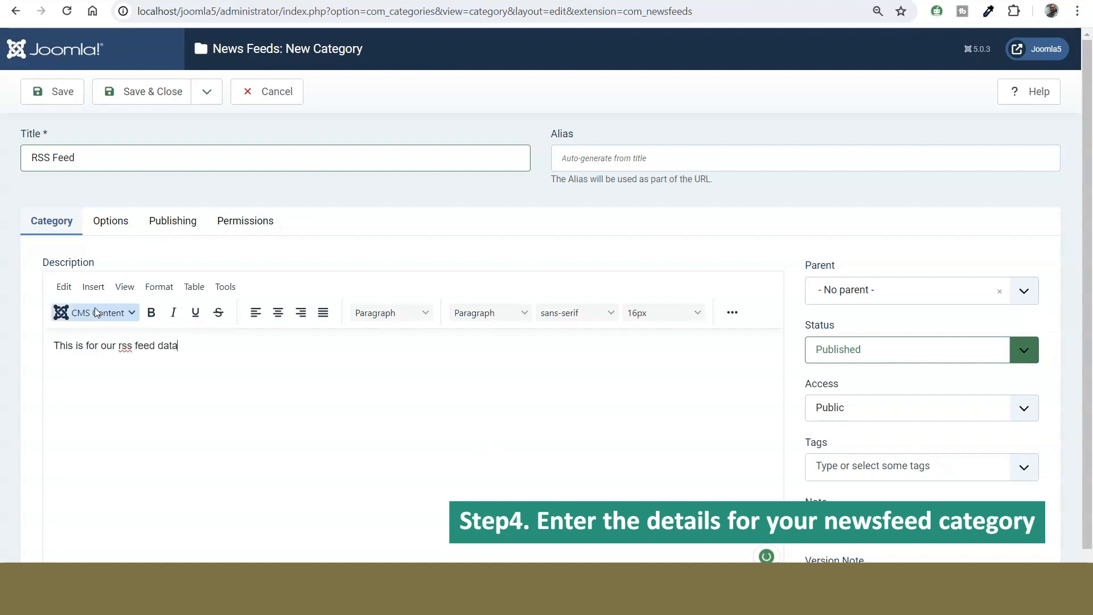
drag(119, 346, 133, 350)
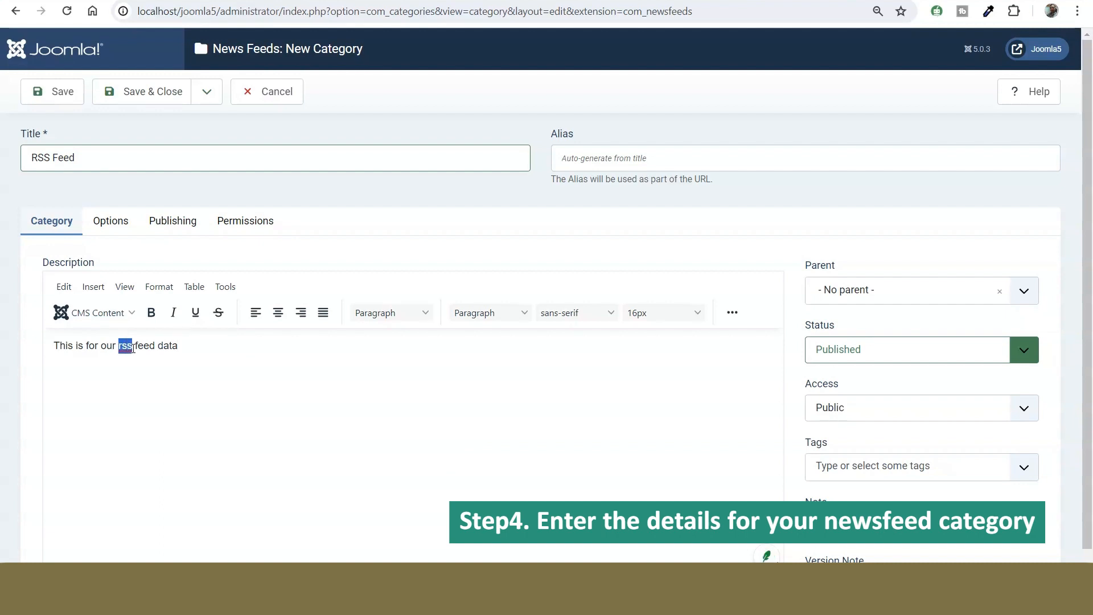
text(RSS)
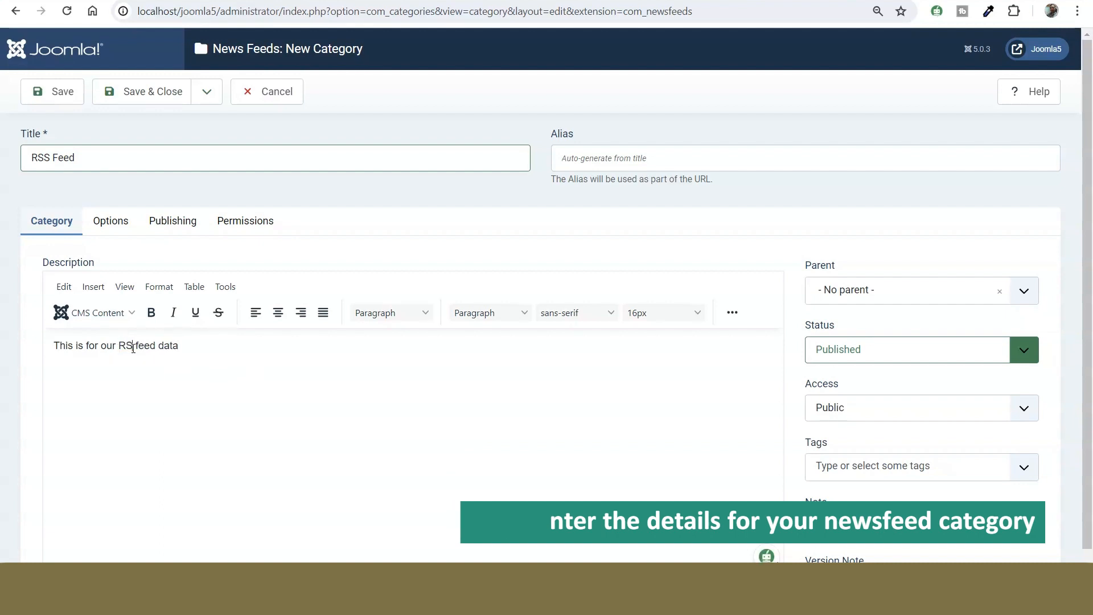
click(163, 101)
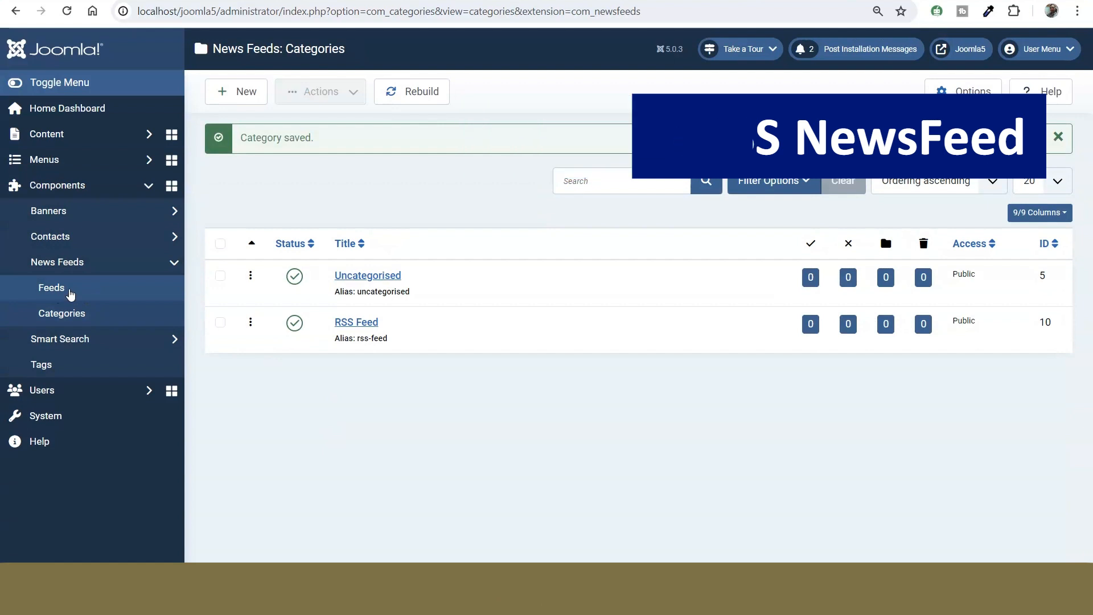
Step: Start a new news feed under News Feeds and title it "Times of India News"
click(70, 295)
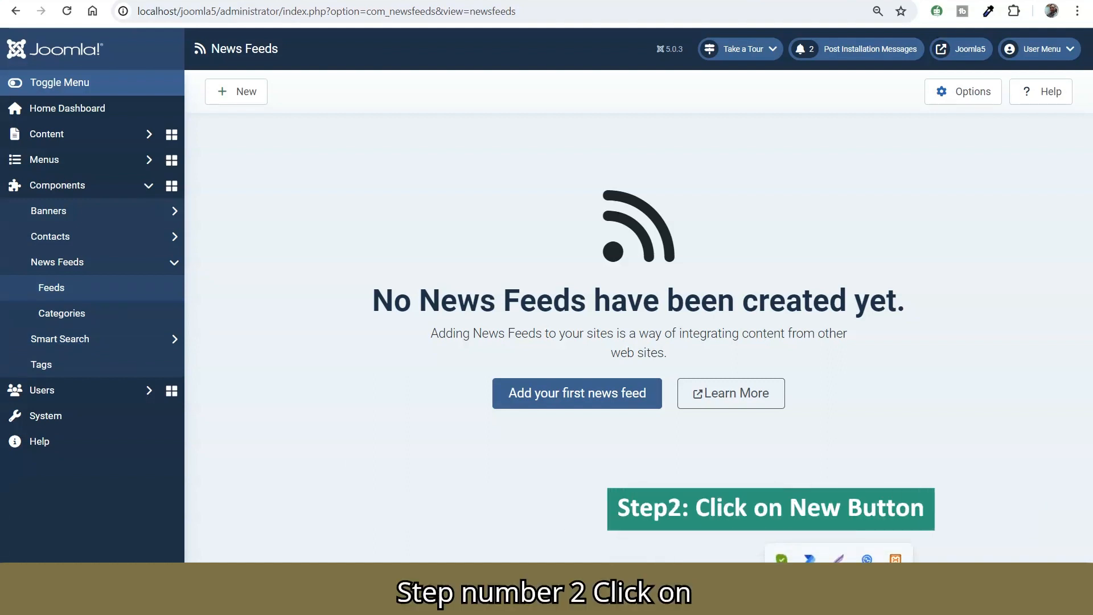
click(520, 400)
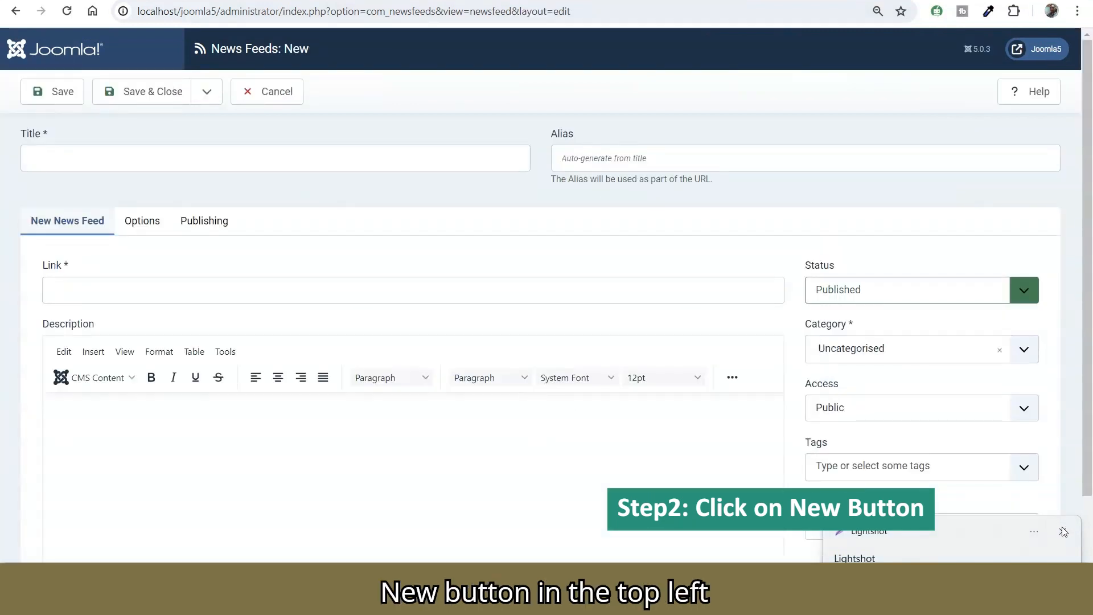
click(1063, 532)
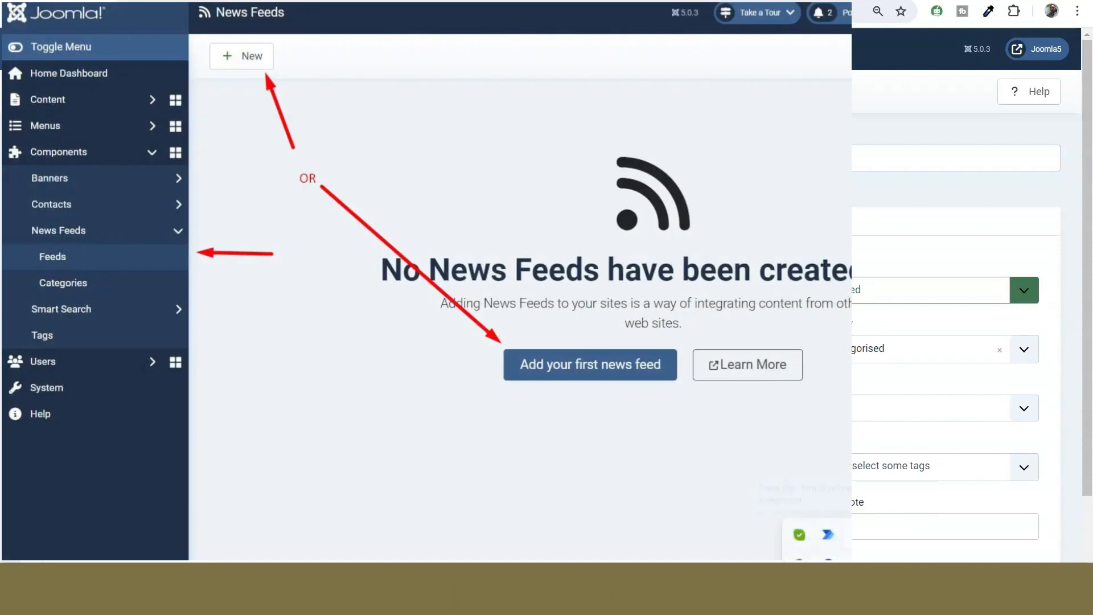
click(142, 160)
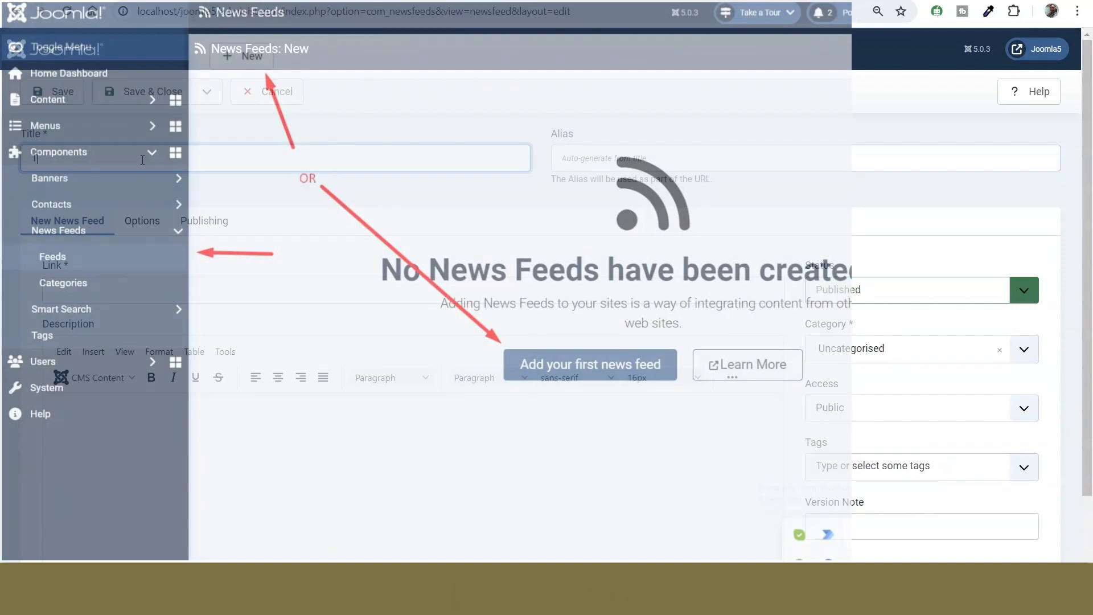
text(Times )
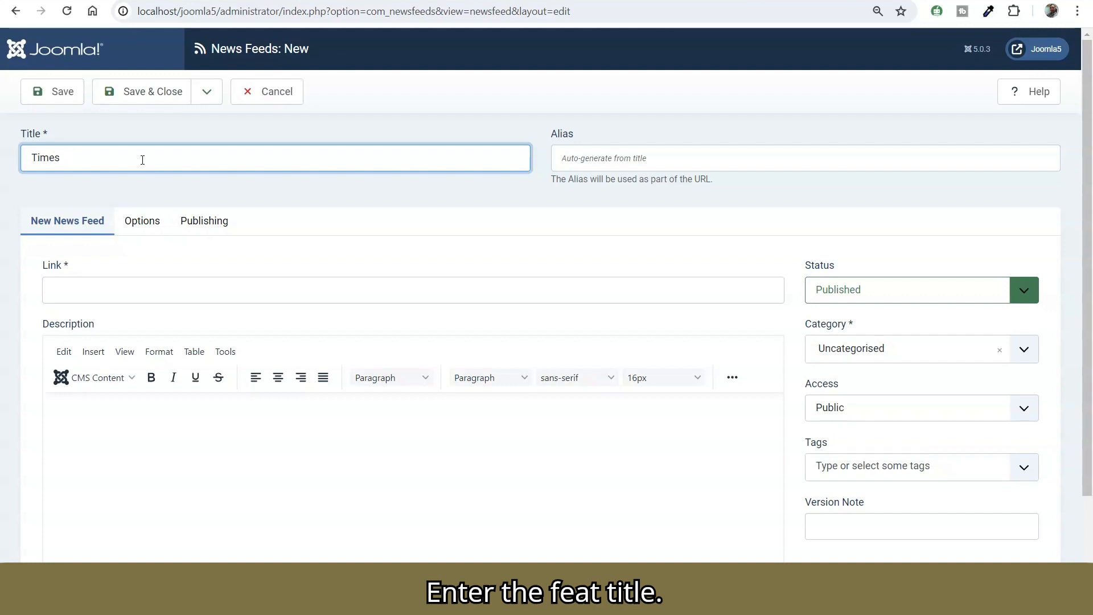
text(of )
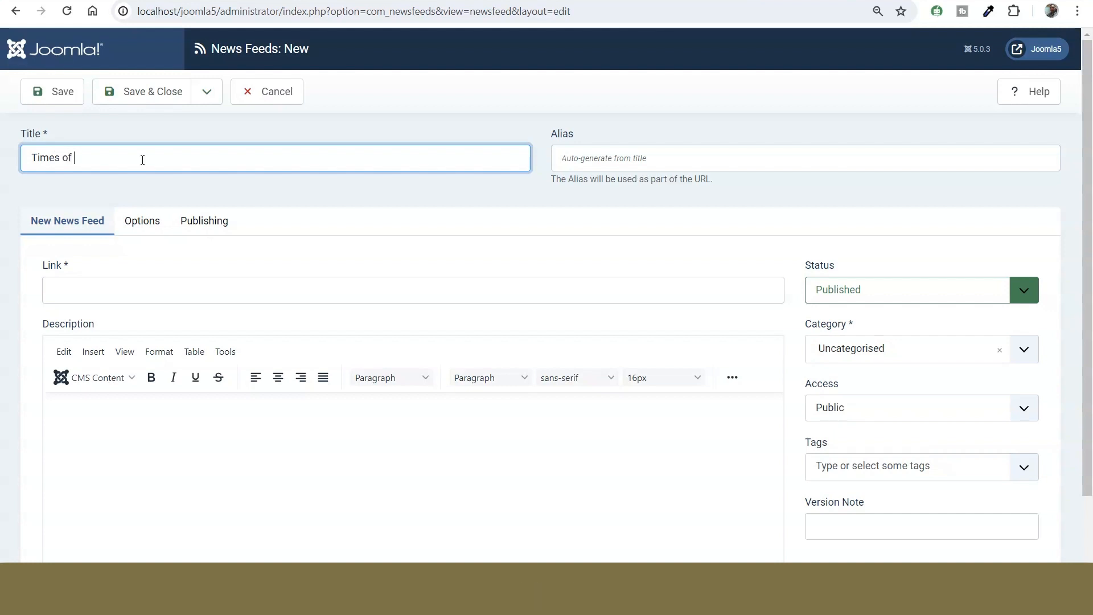
text(India News)
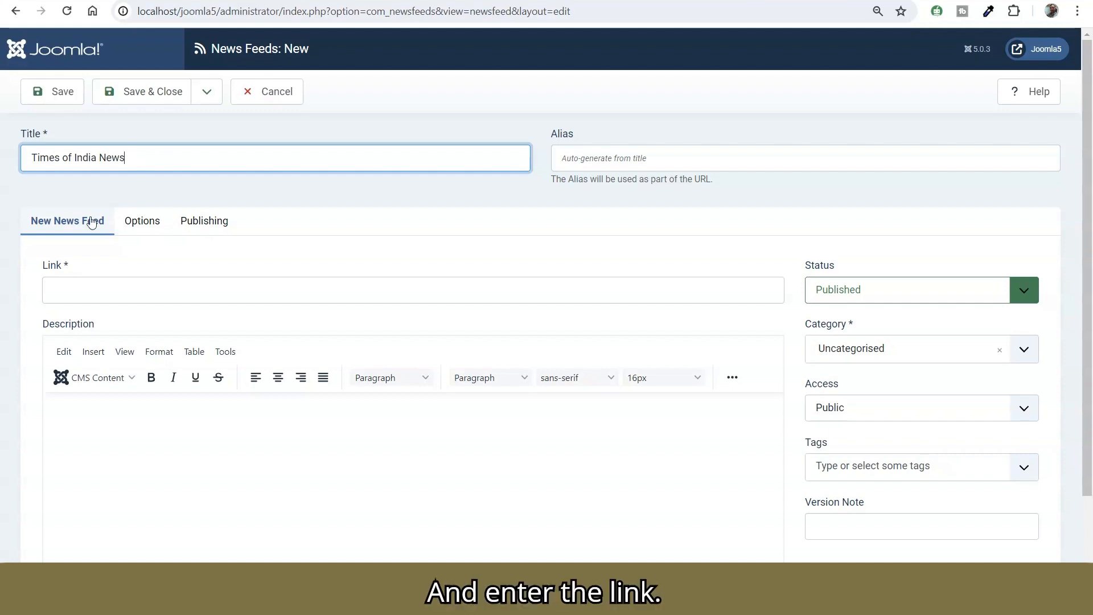
Step: Switch to the Times of India RSS page, open the Top Stories RSS feed and copy its URL
click(310, 0)
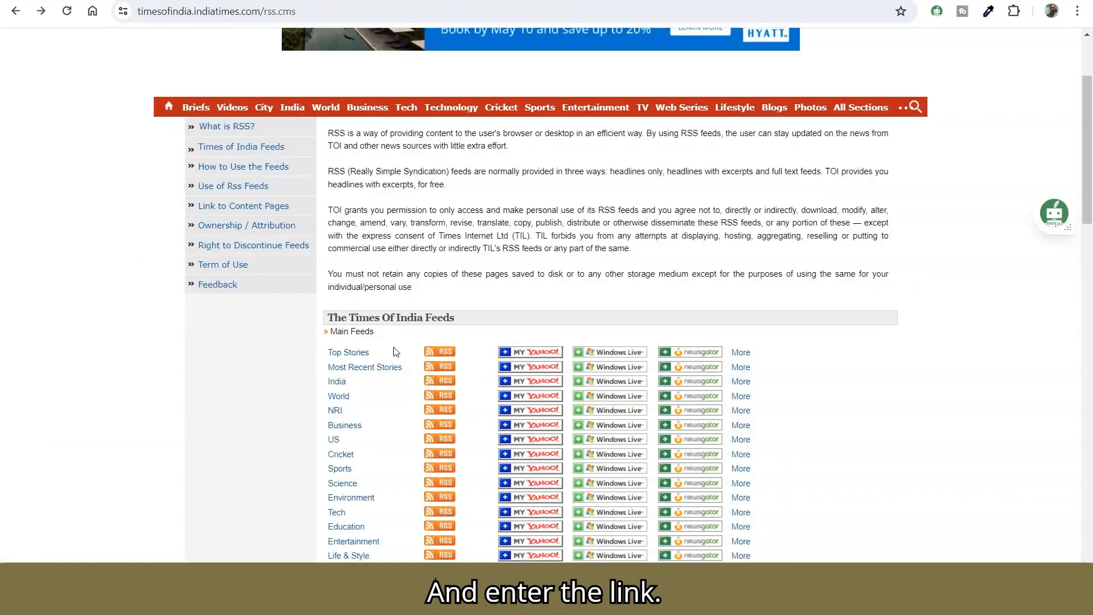
click(438, 353)
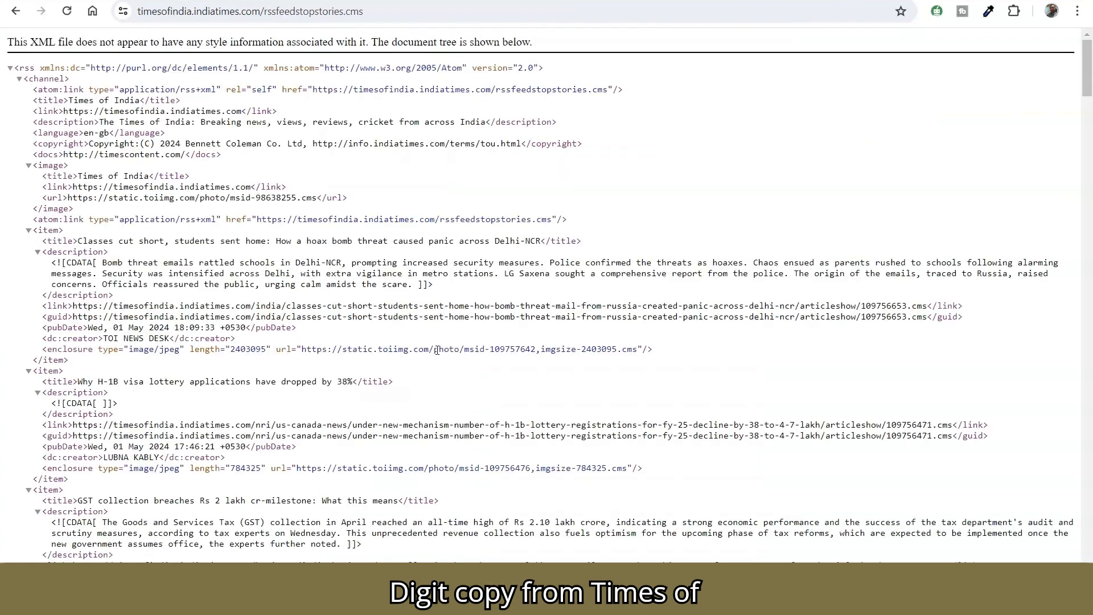
click(297, 15)
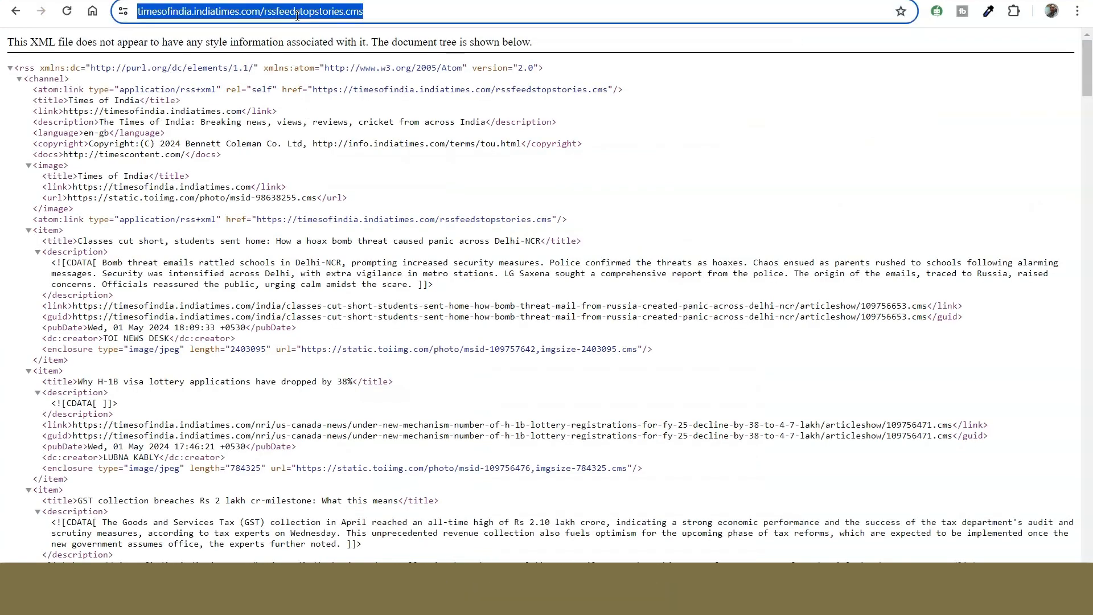
click(171, 1)
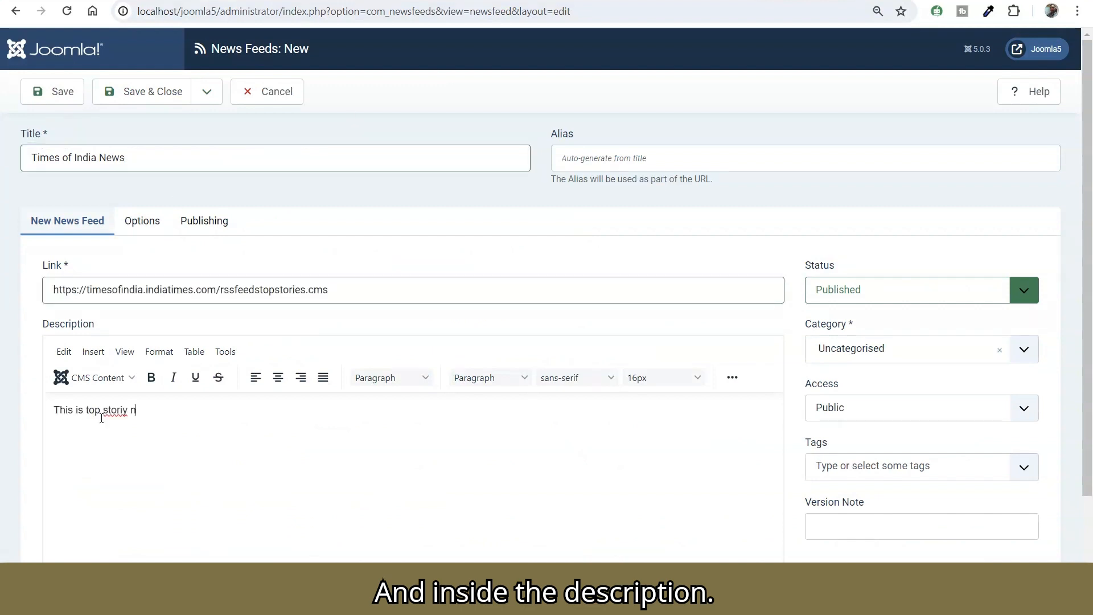
text(ews)
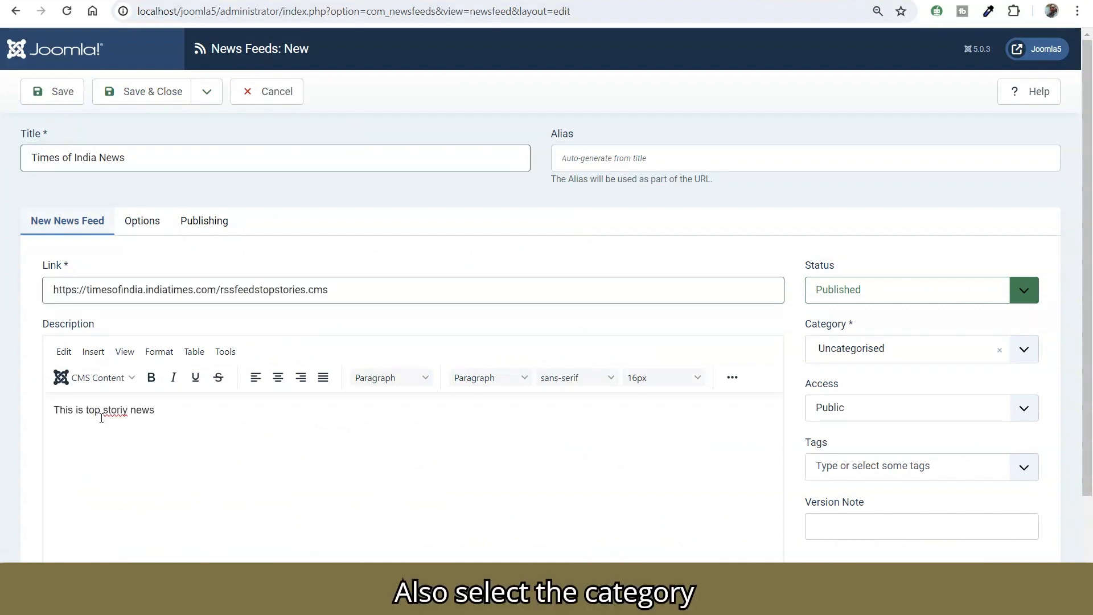
key(Left)
key(BackSpace)
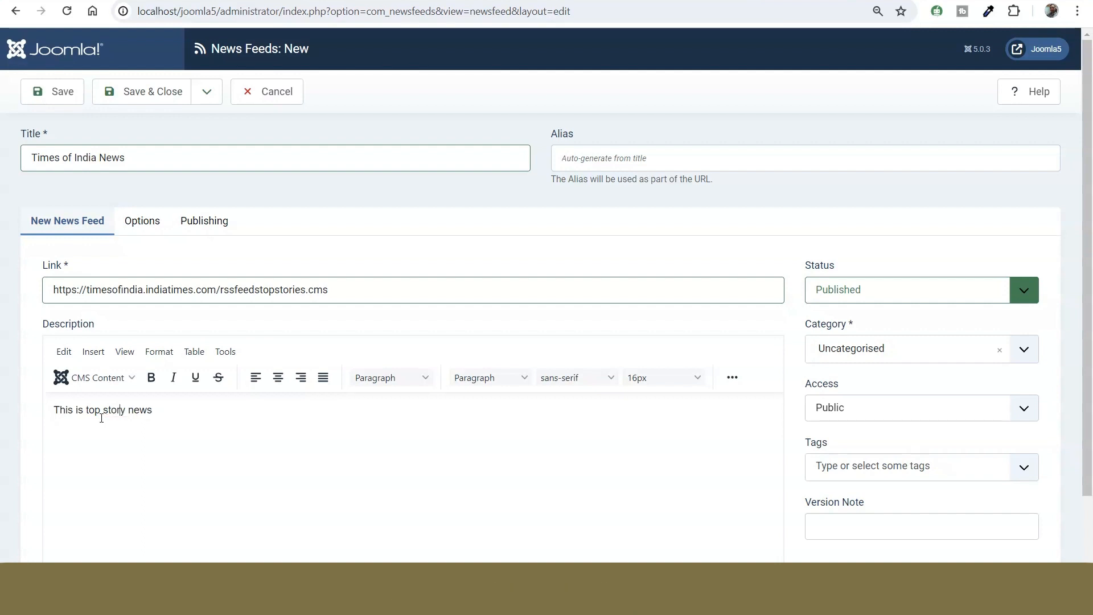
Step: Assign the news feed to the RSS Feed category, and save and close it
click(859, 360)
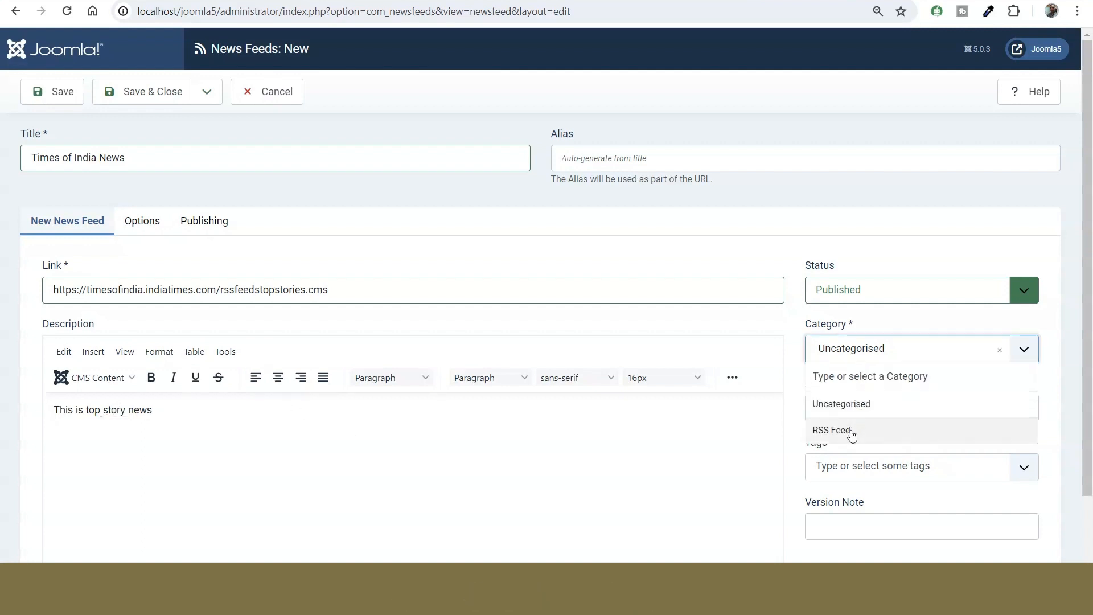
click(852, 435)
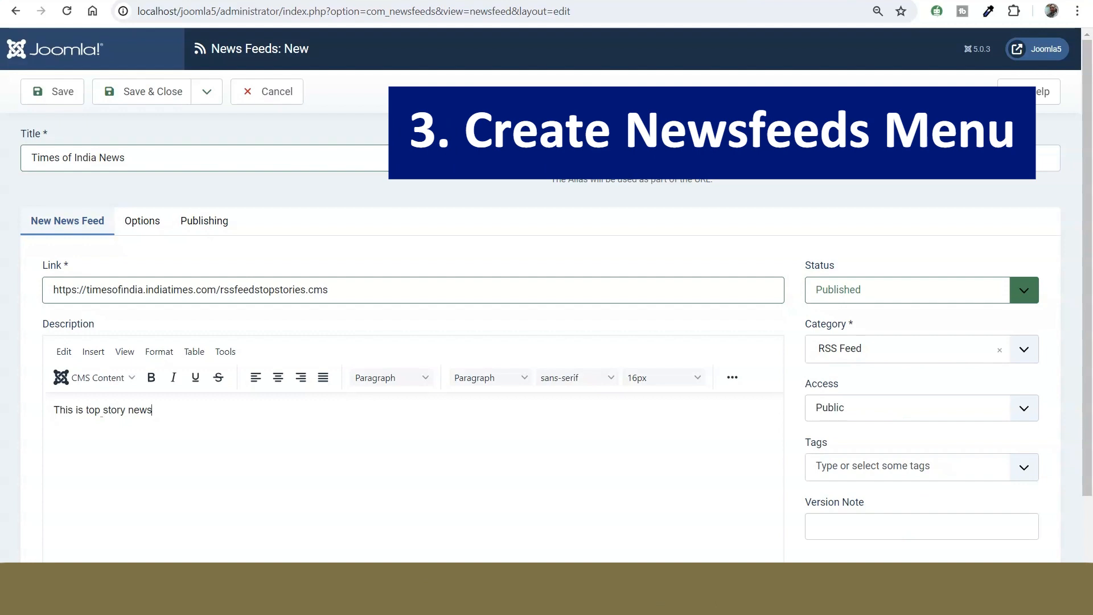
click(839, 601)
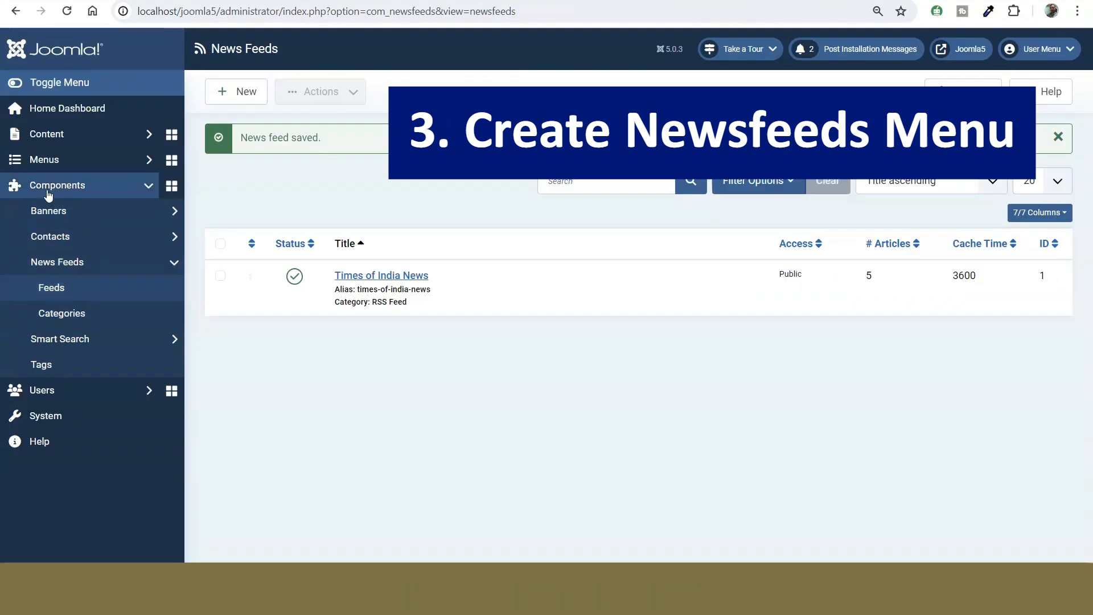
Step: Add a new item to the Main Menu with the title "Newsfeeds"
click(47, 162)
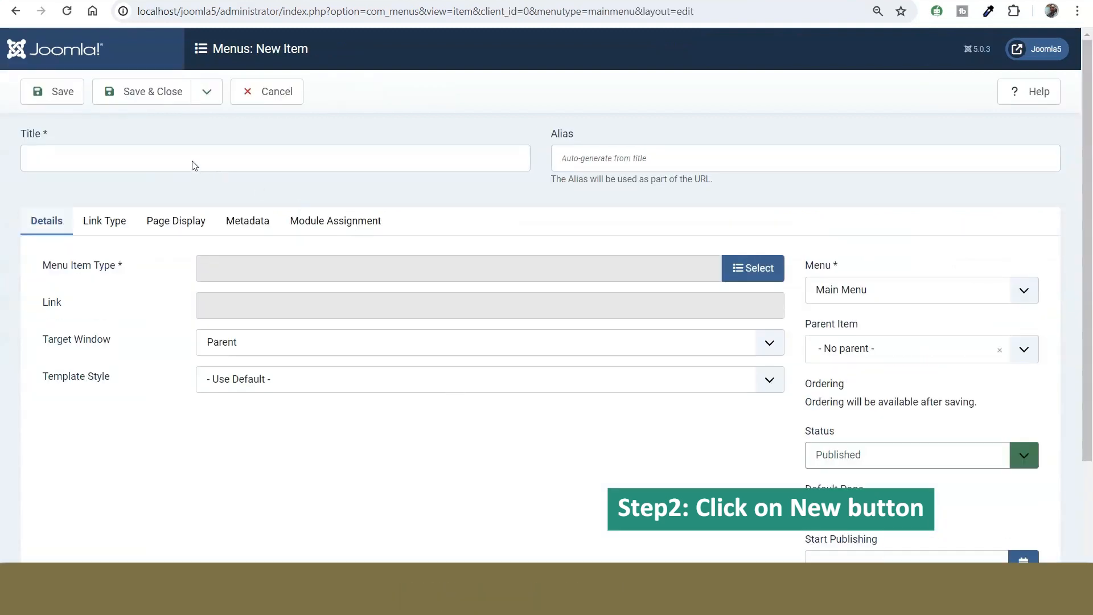
click(193, 160)
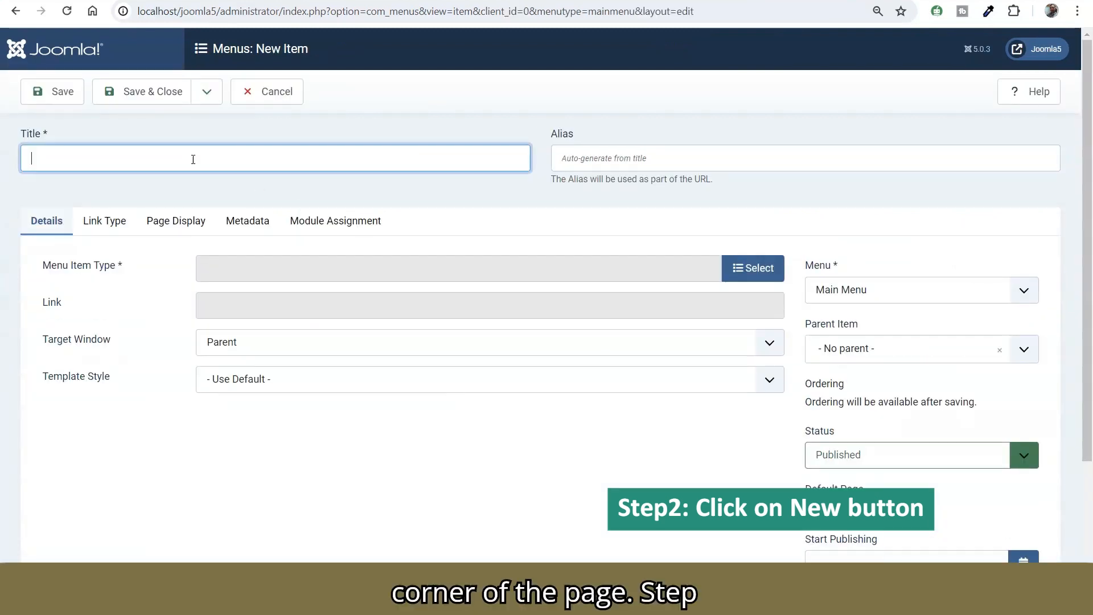
text(Newsfeeds)
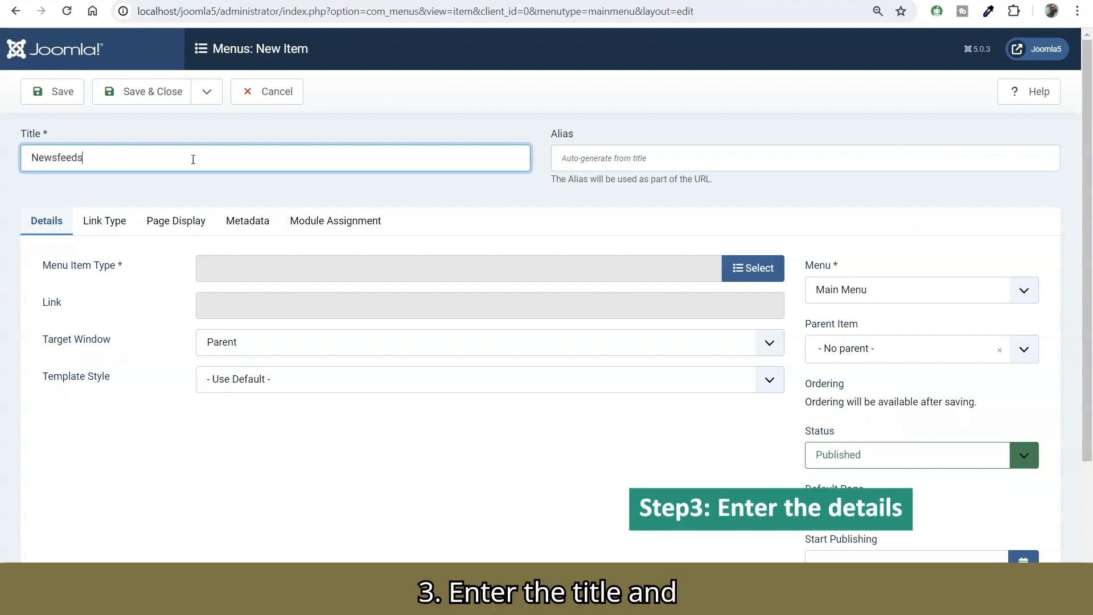
Step: Make the menu item a Single News Feed showing the Times of India News feed, and save and close it
click(746, 279)
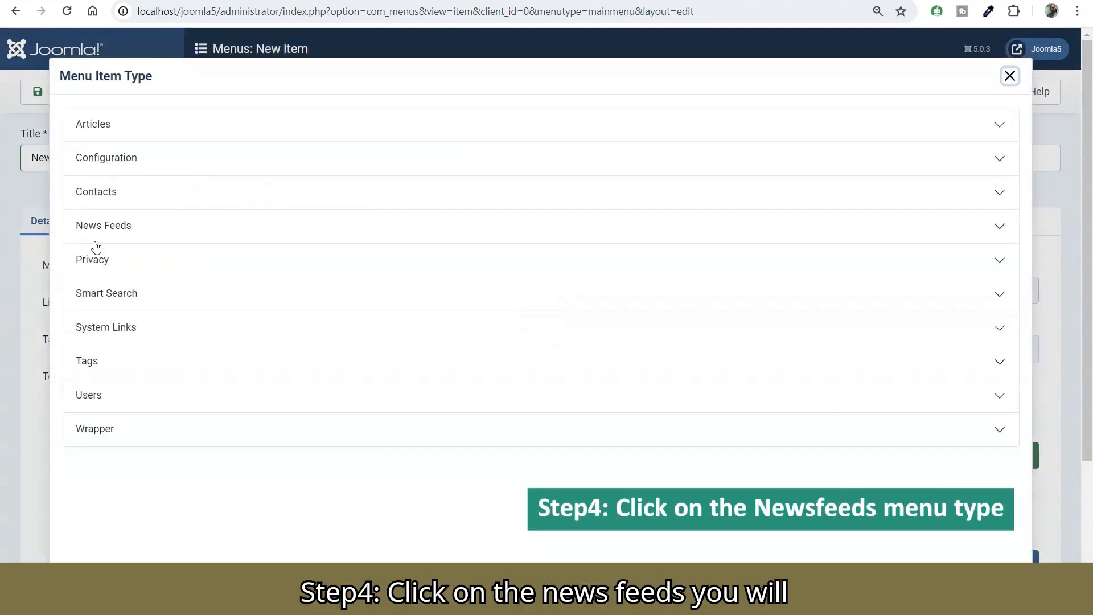
click(99, 234)
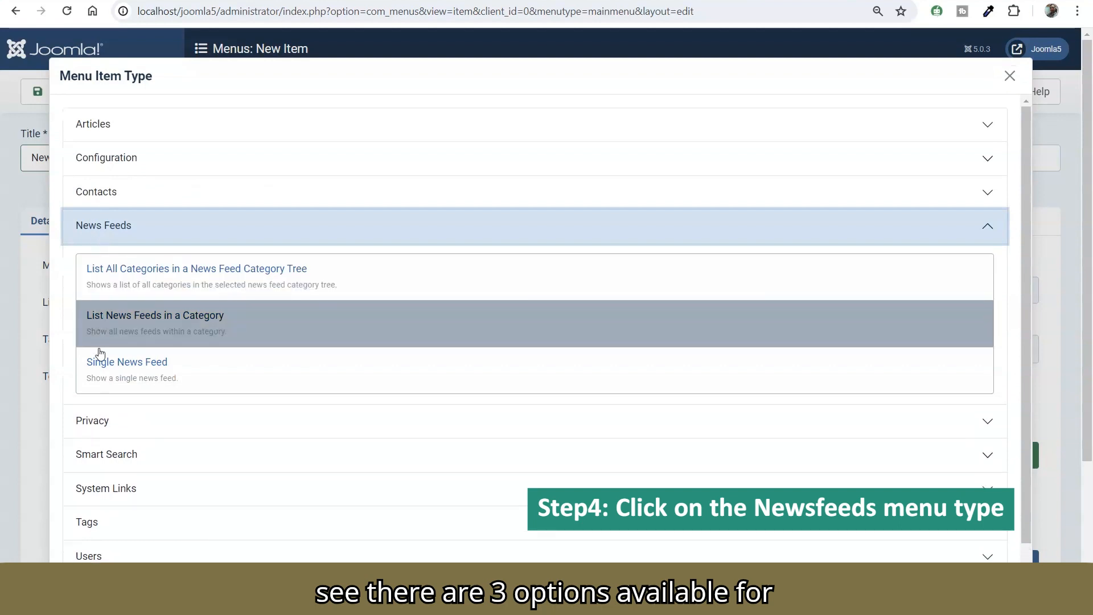
click(100, 368)
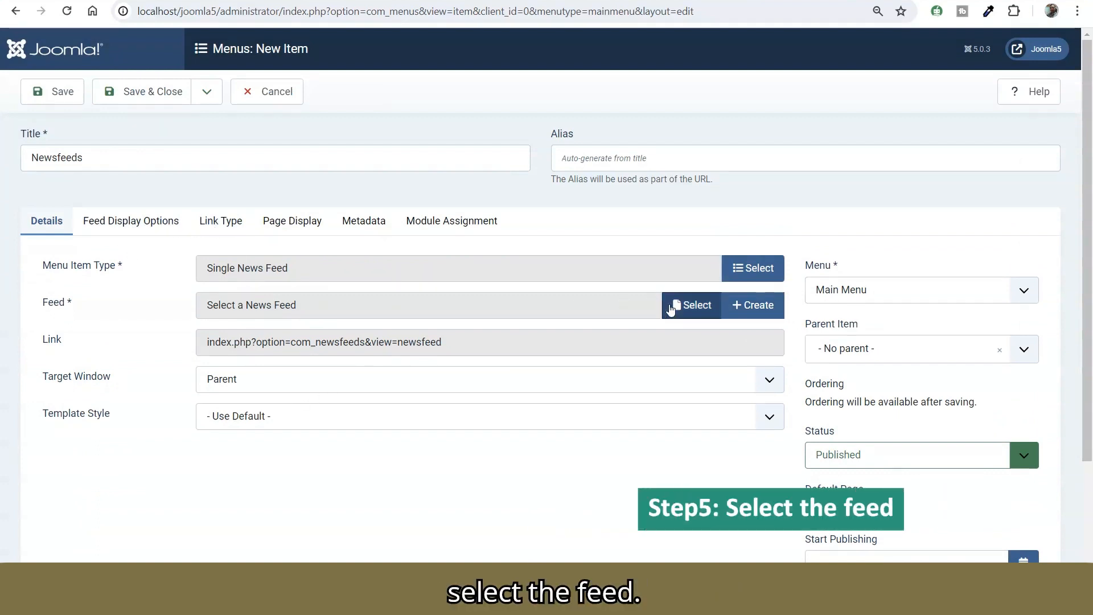
click(689, 308)
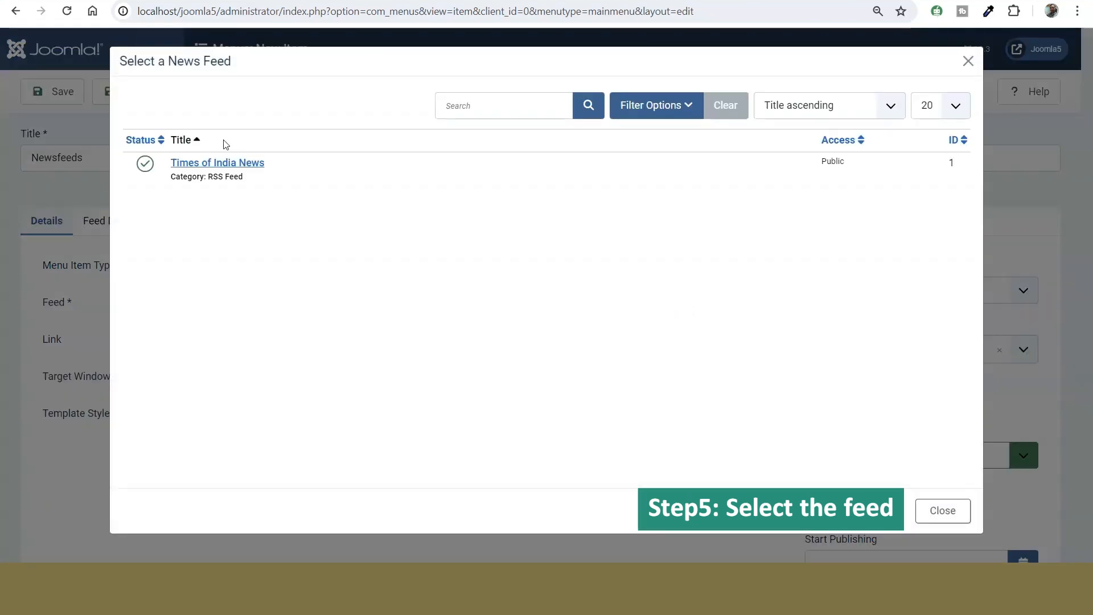
click(224, 163)
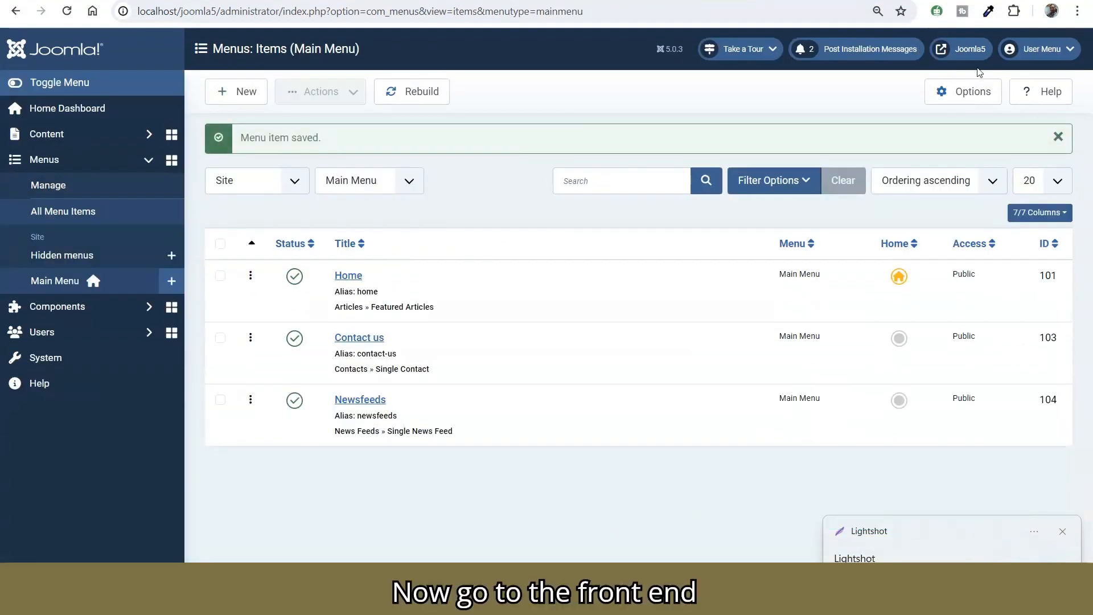
Step: Open the Newsfeeds page on the site's front end and look through the Times of India News entries
click(965, 50)
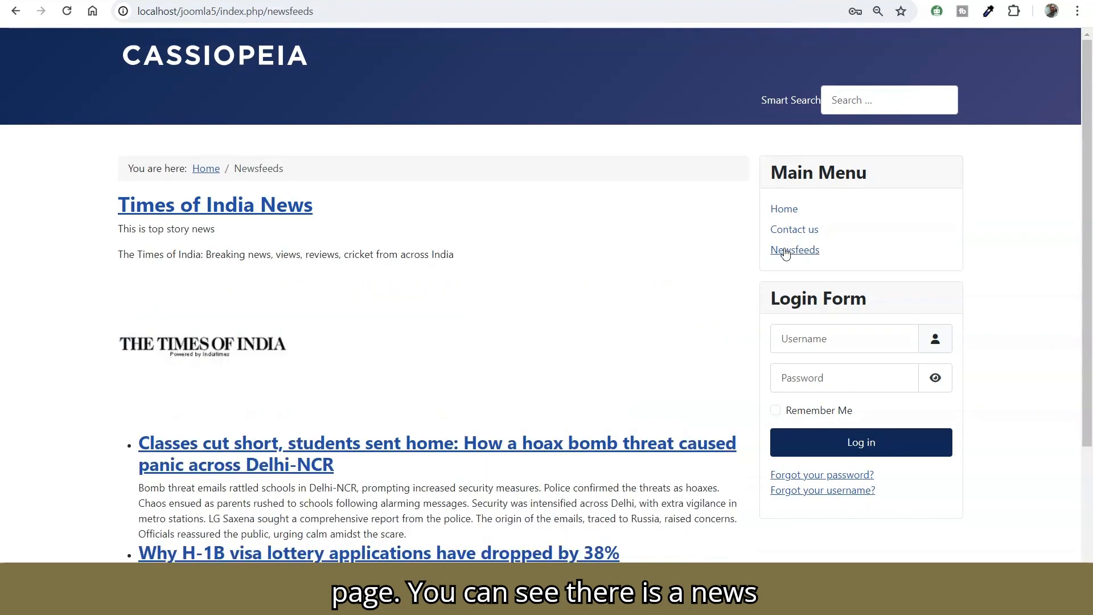
scroll(561, 257, down, 4)
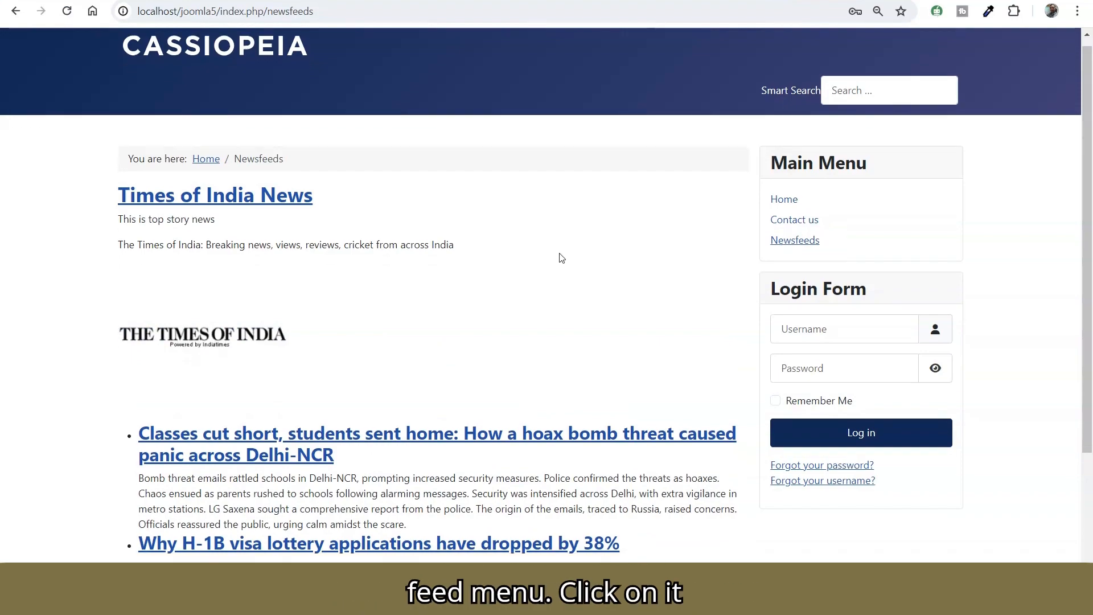
scroll(749, 284, up, 3)
scroll(749, 285, up, 1)
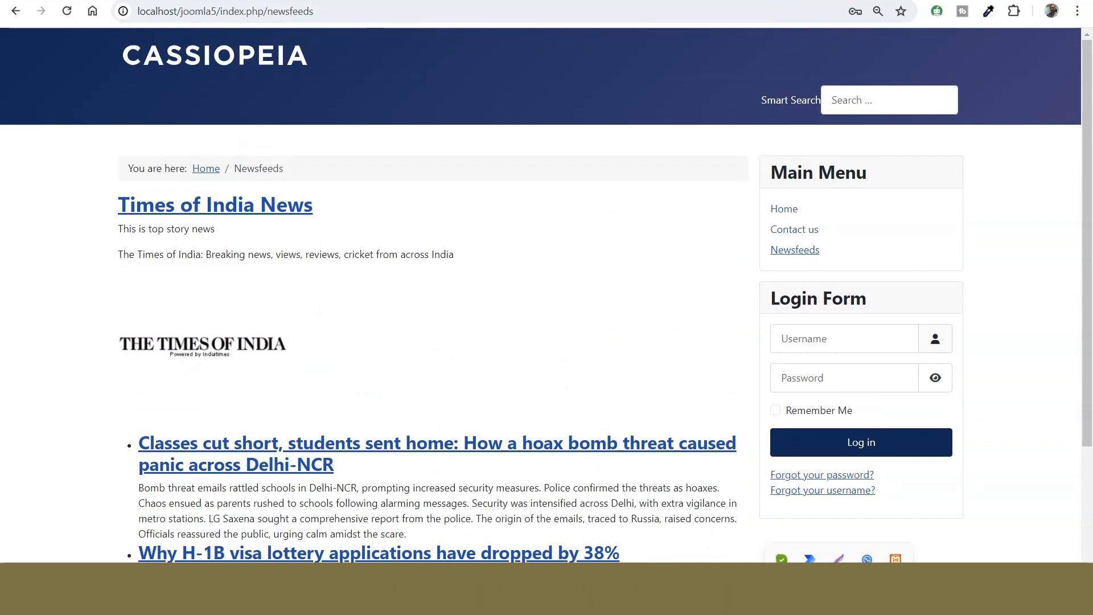
scroll(842, 552, down, 3)
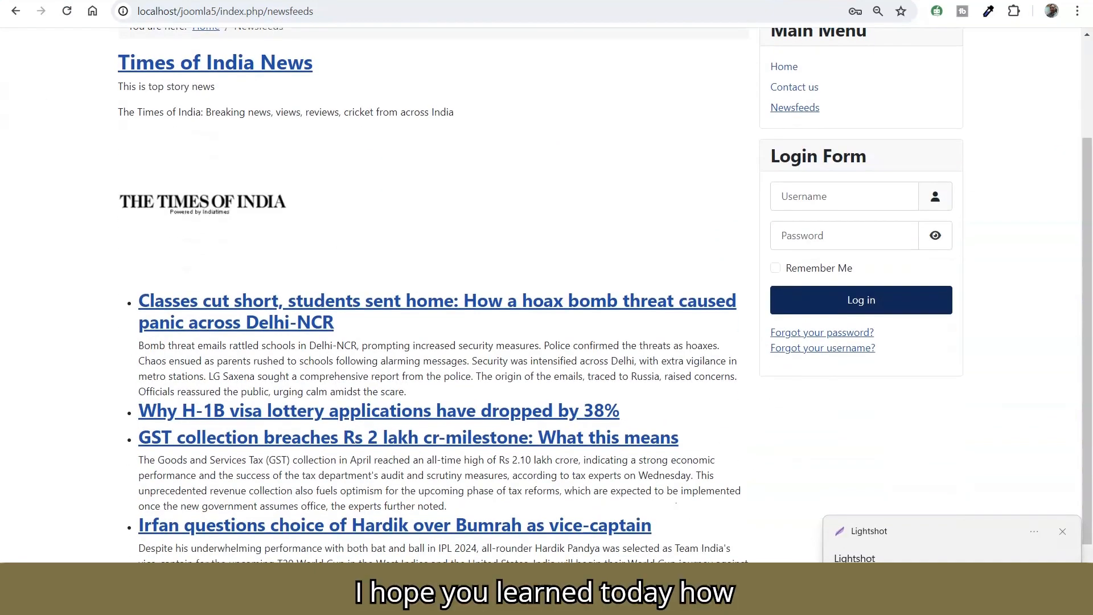